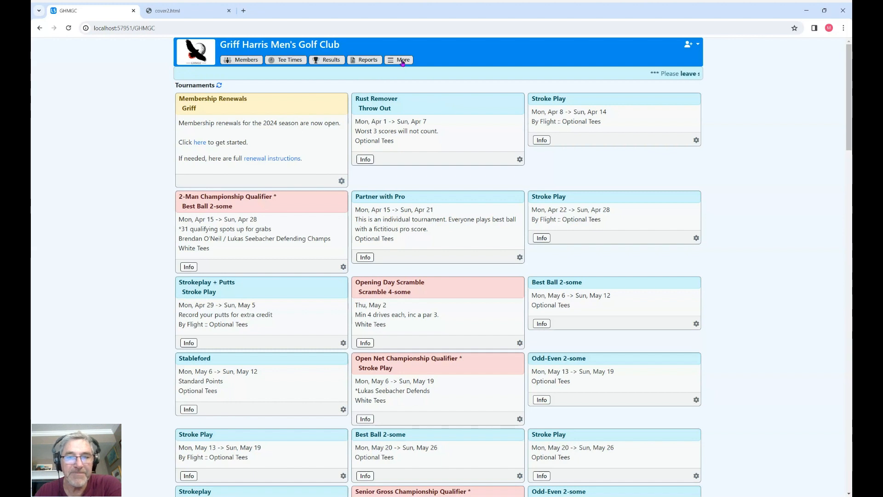
- Open tournament administration and start a new Stroke Play tournament
click(403, 61)
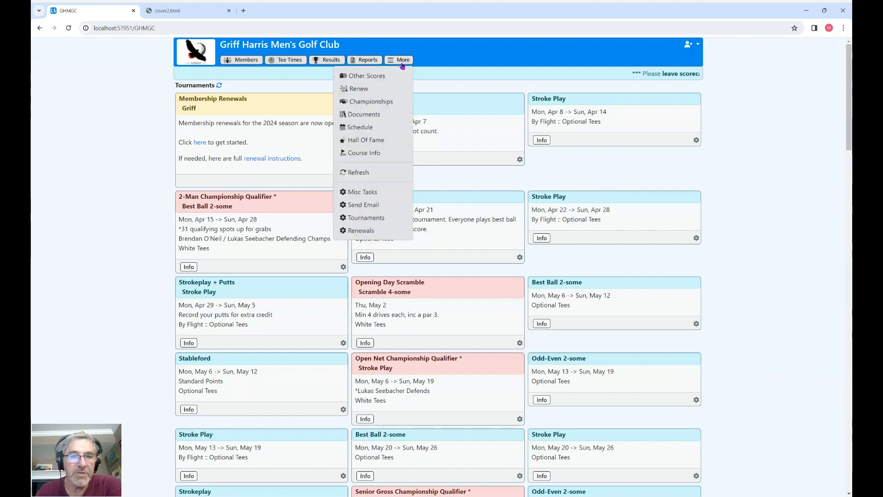
click(366, 217)
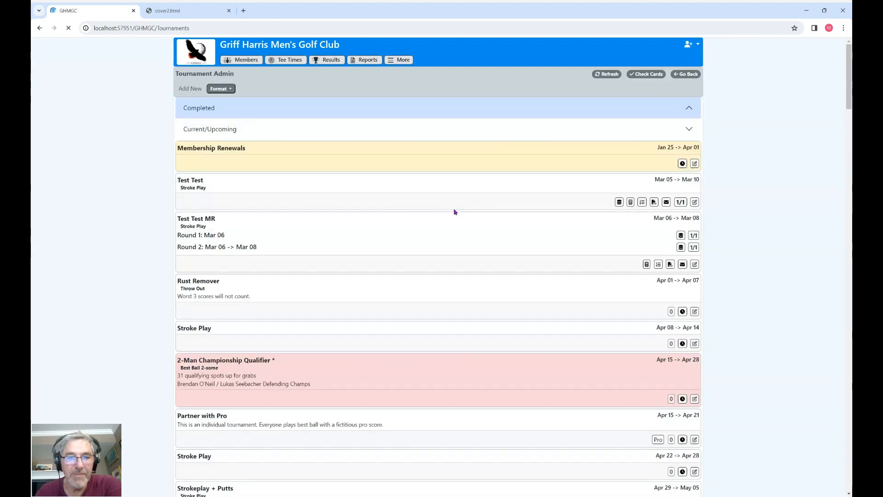
click(221, 91)
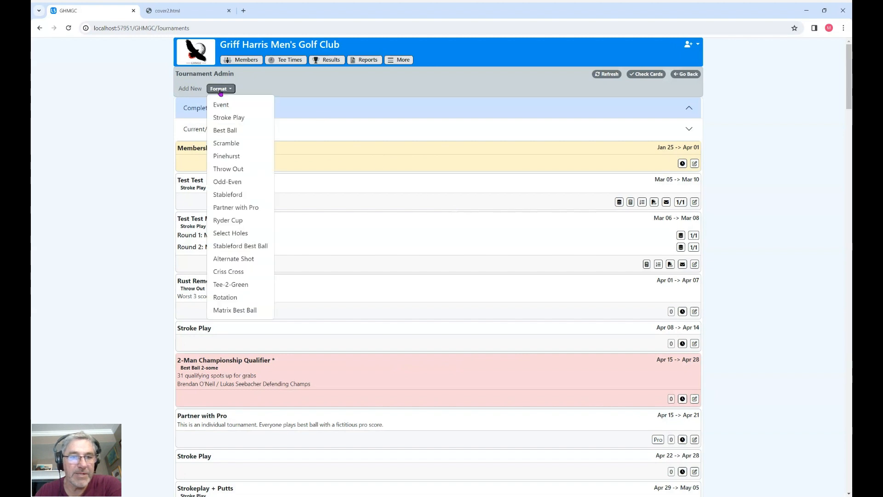
click(238, 118)
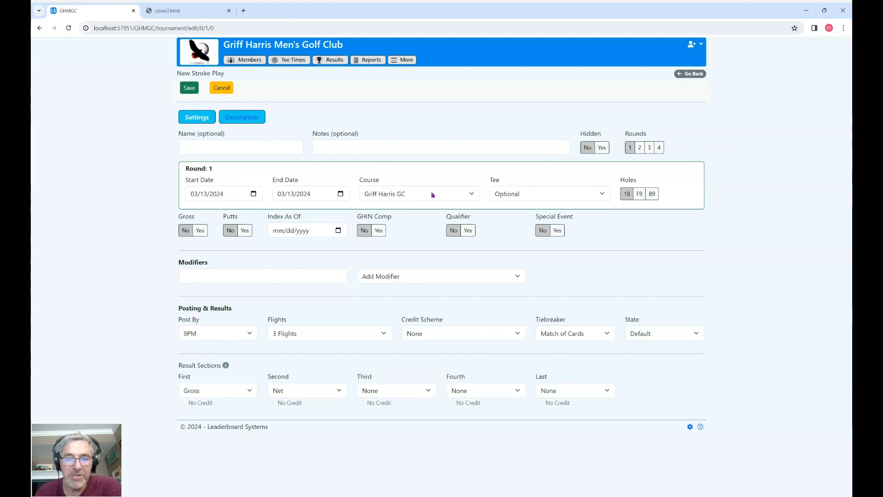
click(639, 194)
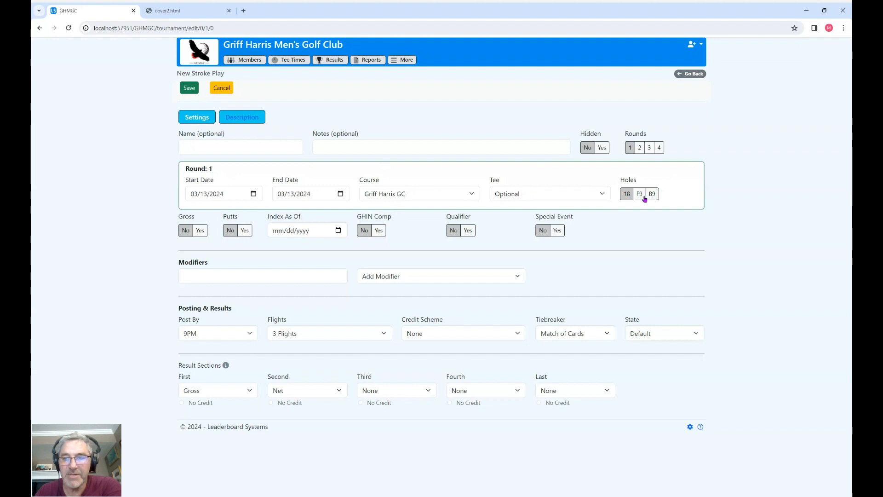
click(652, 193)
click(627, 195)
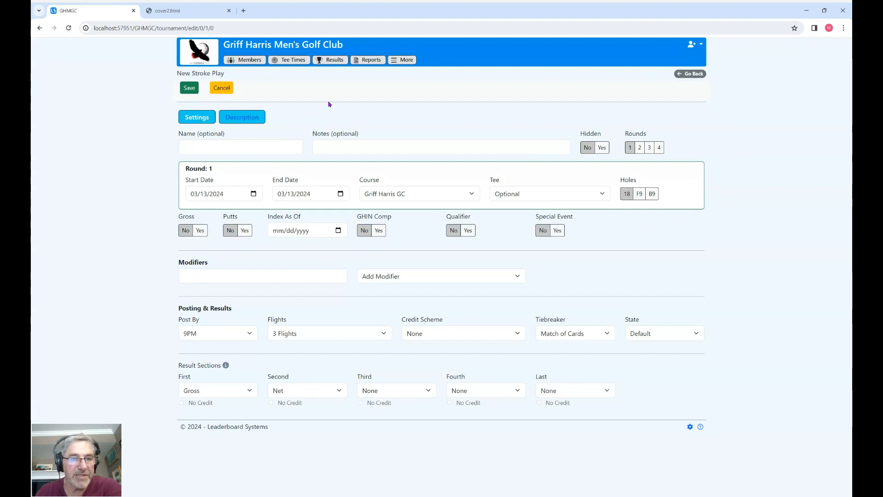
- Name the new Stroke Play tournament "Test Single" and save it
click(210, 145)
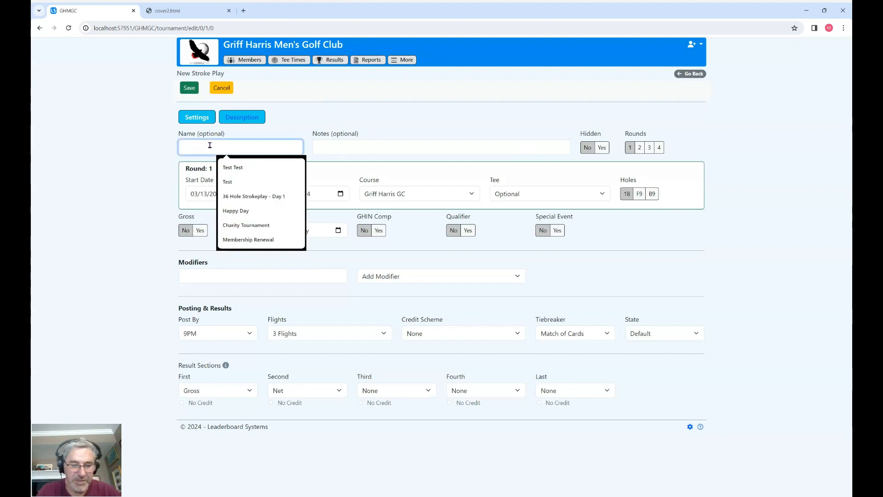
text(Test Si)
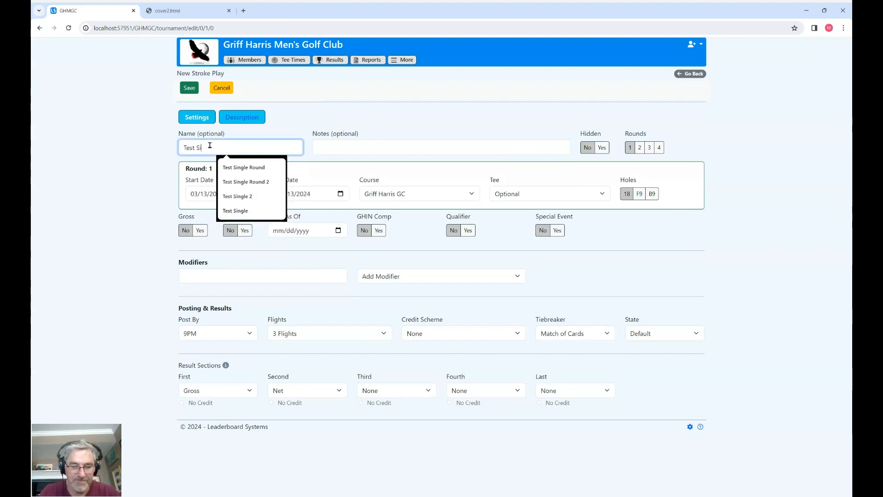
text(ngle)
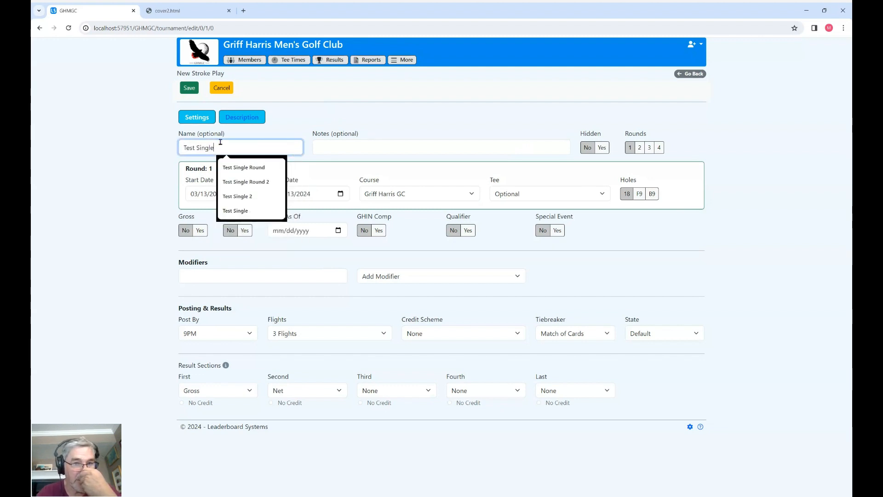
click(255, 132)
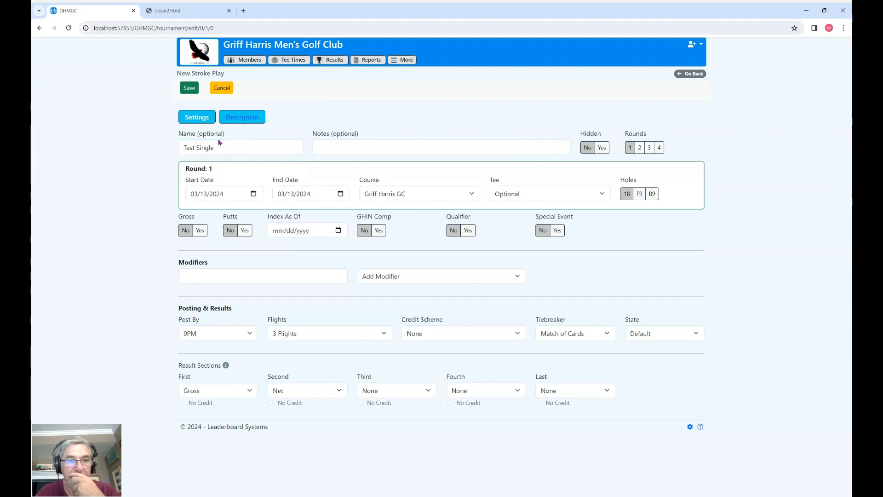
click(190, 91)
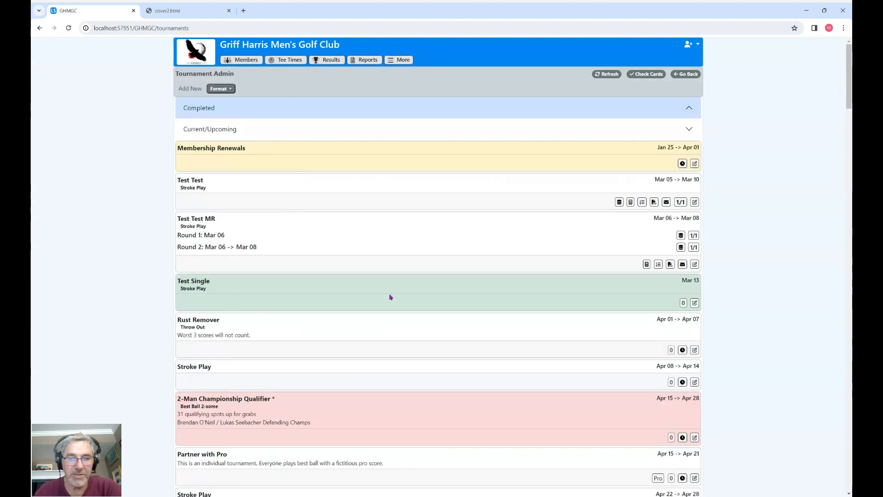
- Open the Test Single tournament for editing from its card on the club home page and set it to 2 rounds
click(266, 49)
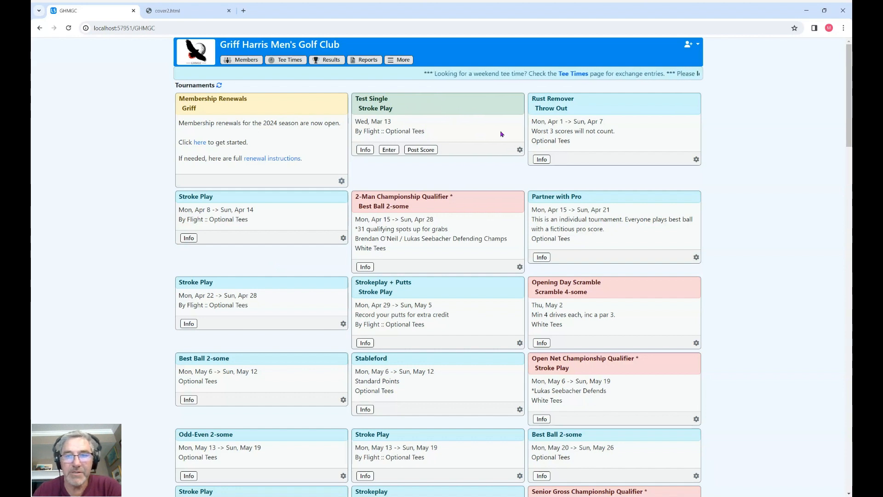
click(520, 150)
click(516, 165)
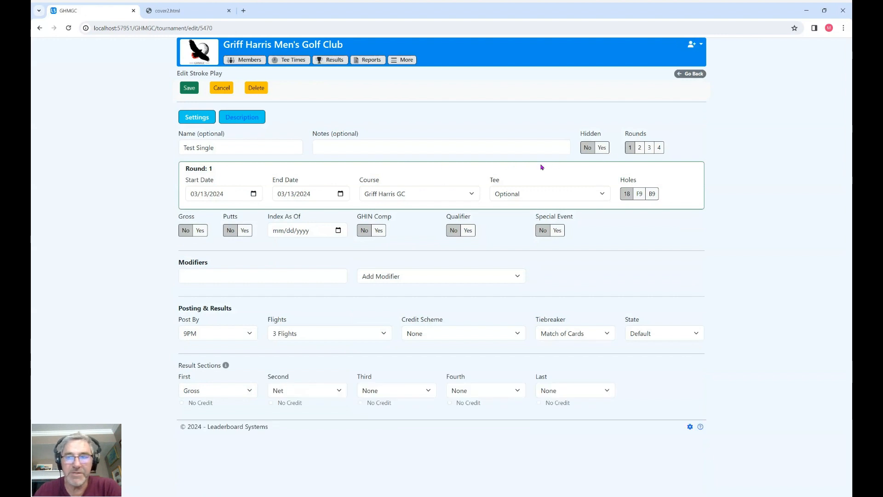
click(640, 149)
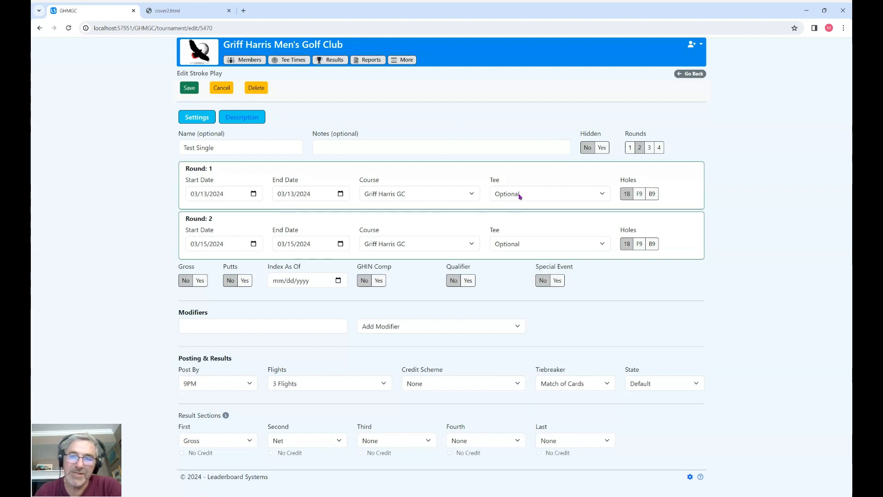
- Set the tee to Blue for Round 1 and to White for Round 2
click(515, 197)
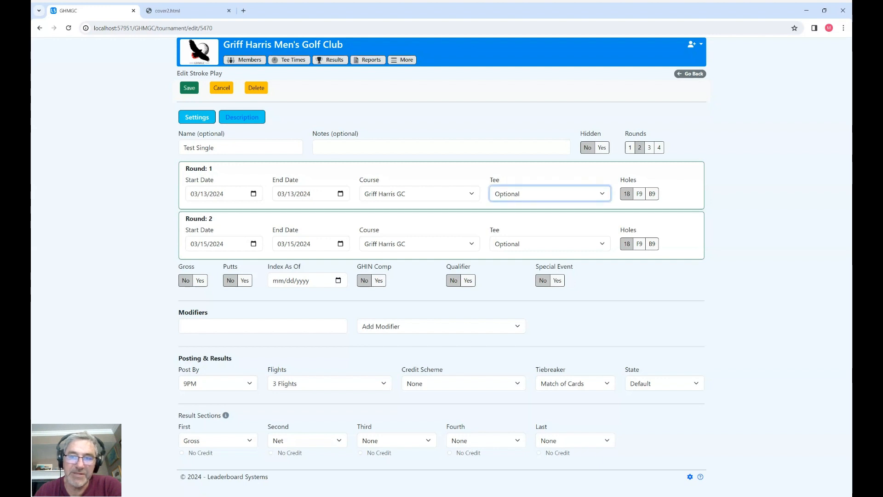
click(514, 218)
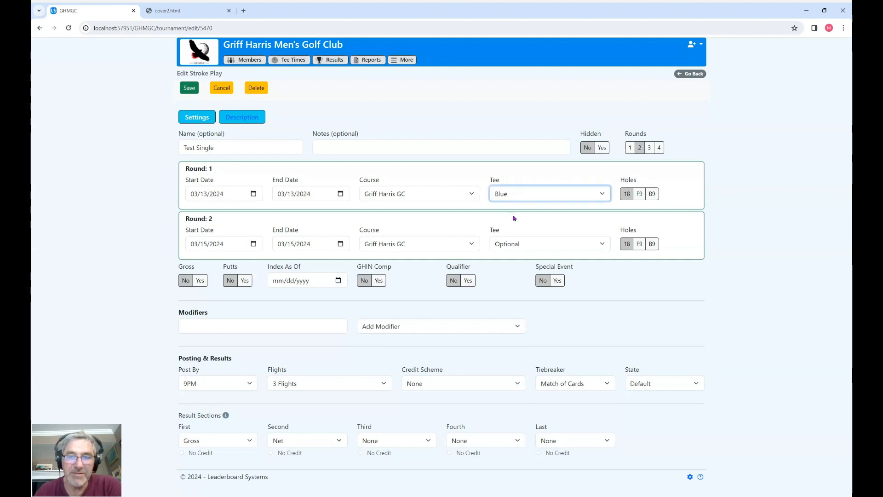
click(510, 246)
click(503, 274)
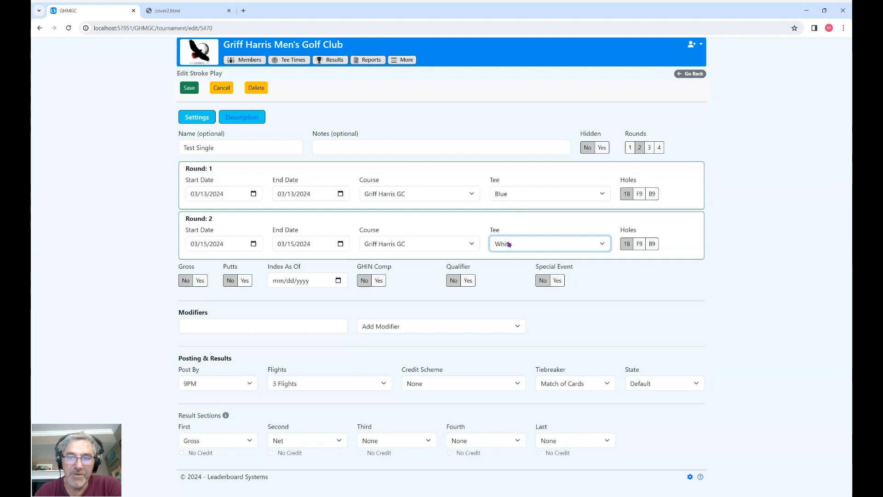
- Look at the course choices for Round 1 and Round 2
click(405, 196)
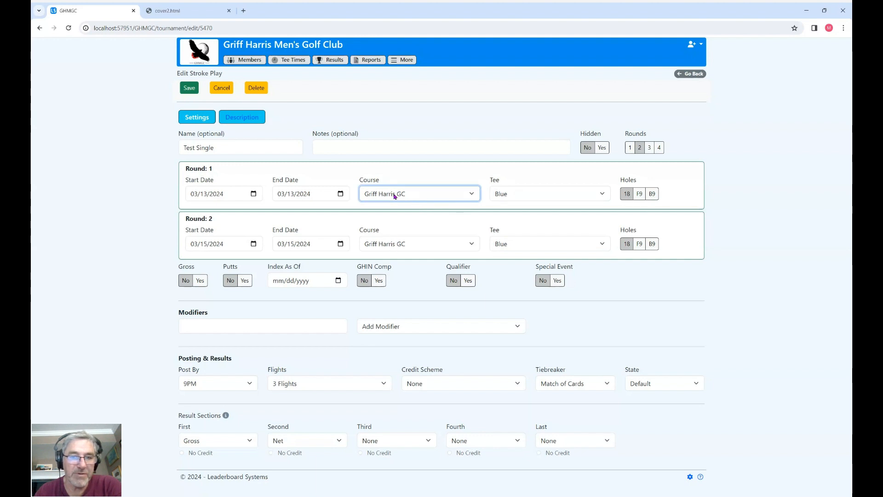
click(387, 246)
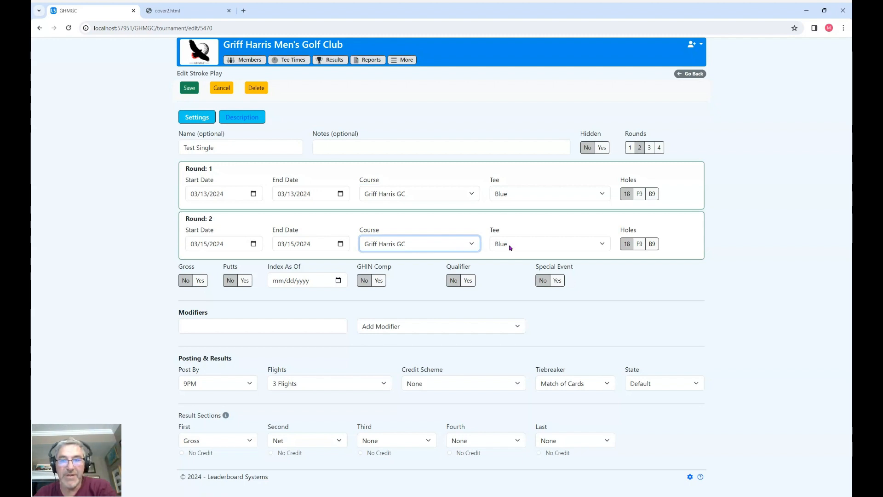
- Try front nine holes for Round 1 and back nine for Round 2, and return both rounds to 18 holes
click(639, 197)
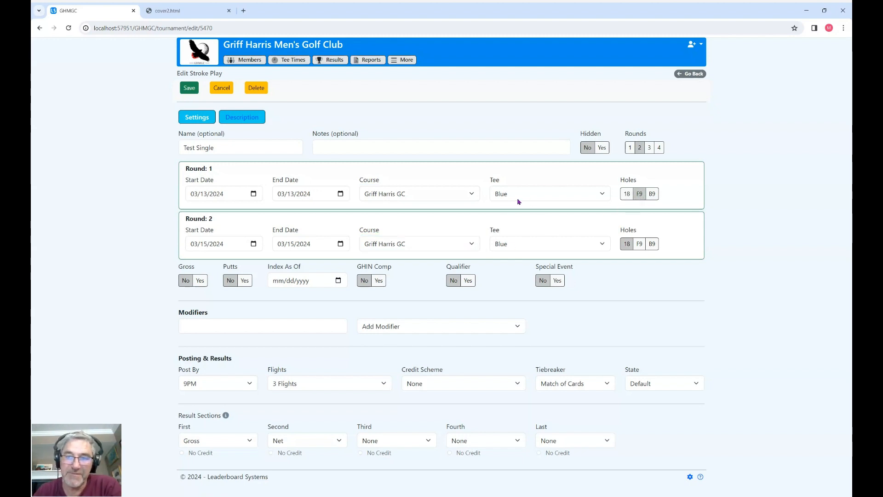
click(652, 244)
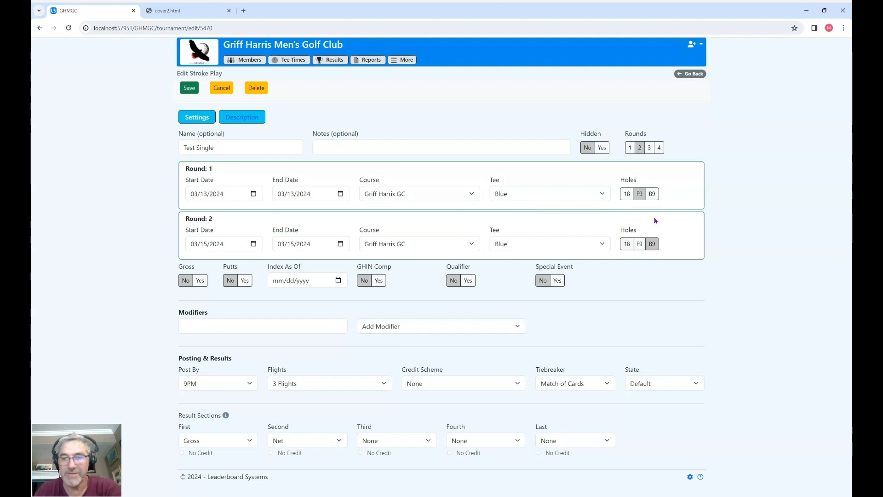
click(626, 197)
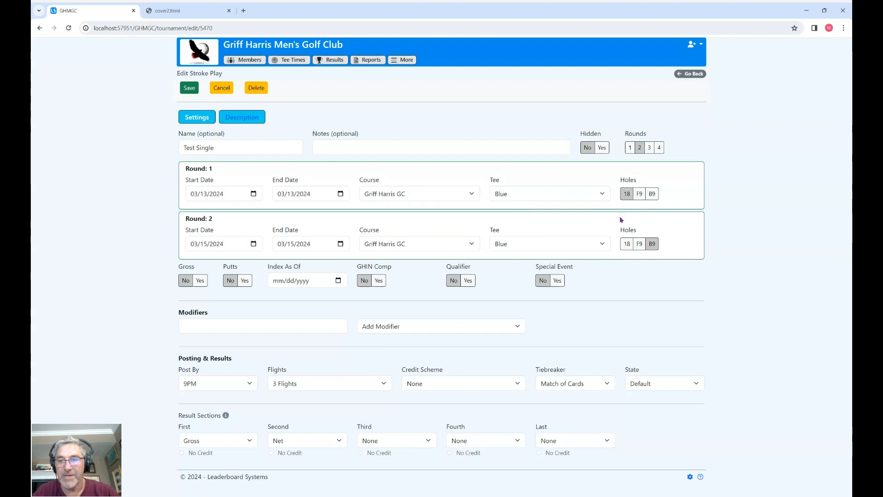
click(627, 245)
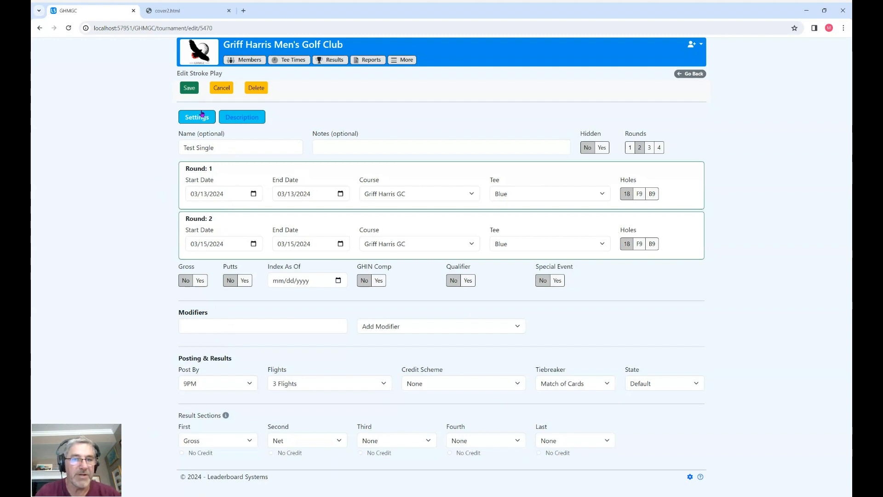
- Rename the two-round tournament as "Test Multi" and save it
click(235, 149)
key(shift+Left)
key(shift+Left)
key(shift+Left)
key(shift+Left)
key(shift+Left)
key(shift+Left)
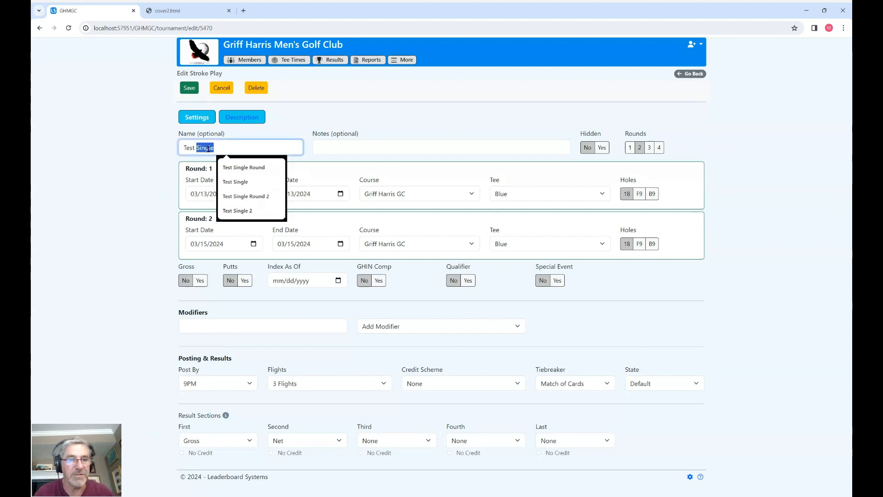
text(Multi)
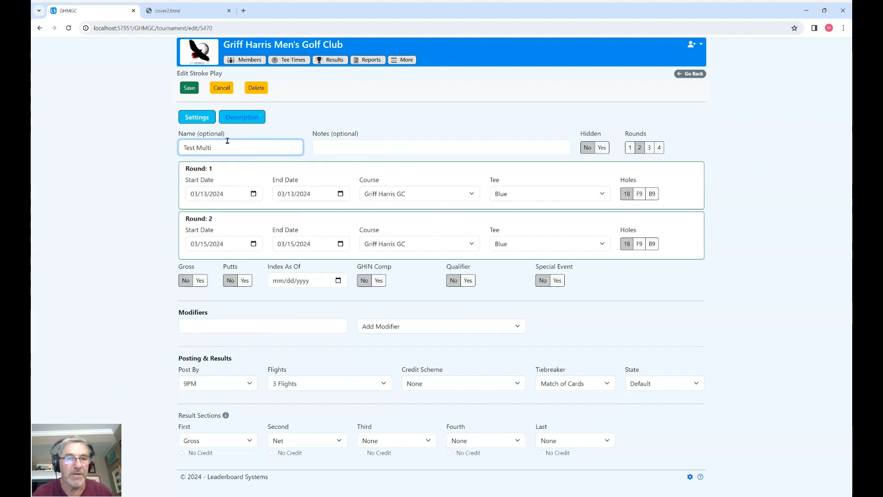
click(190, 92)
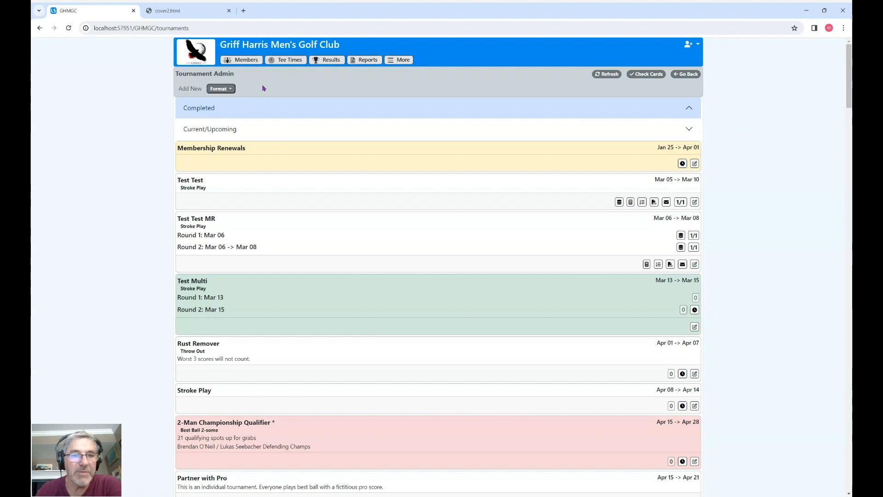
- Return to the club home page and open the Test Multi tournament for editing from its Round 1 card
click(249, 48)
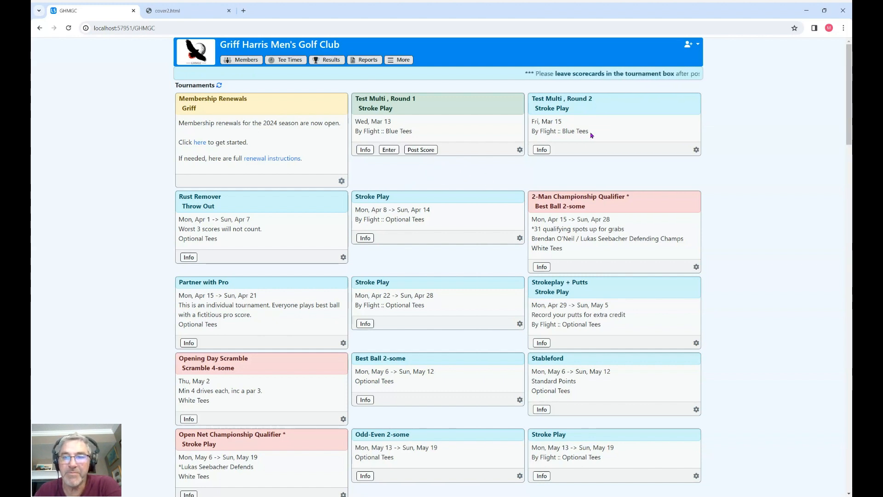
click(520, 151)
click(516, 162)
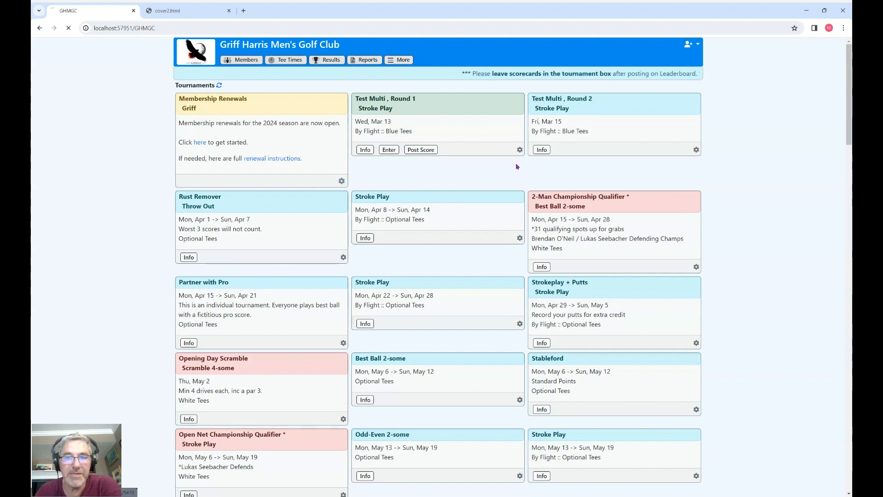